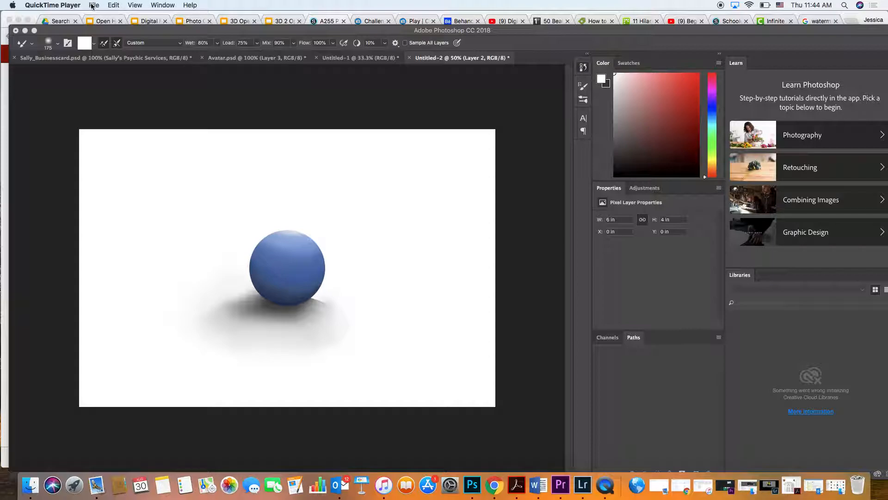
- Switch to Photoshop and create a portrait document from the Art & Illustration Postcard preset, 4 x 6 in at 300 ppi
left_click(100, 30)
left_click(89, 4)
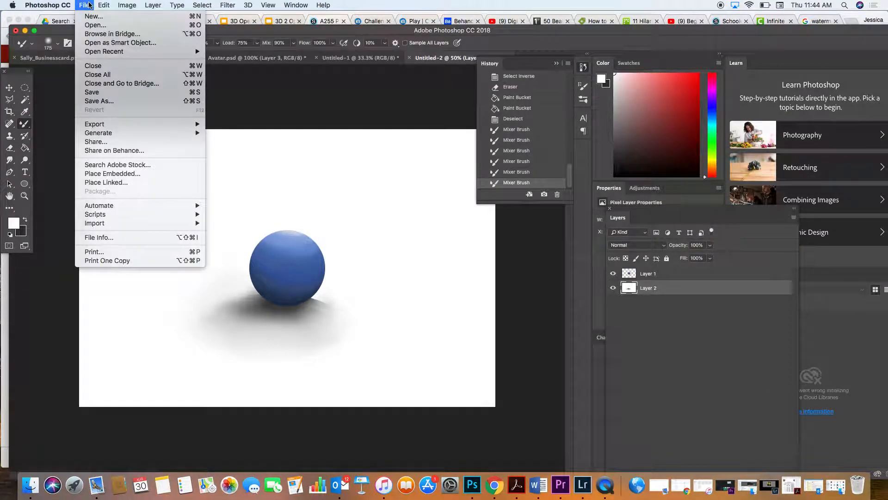
left_click(91, 17)
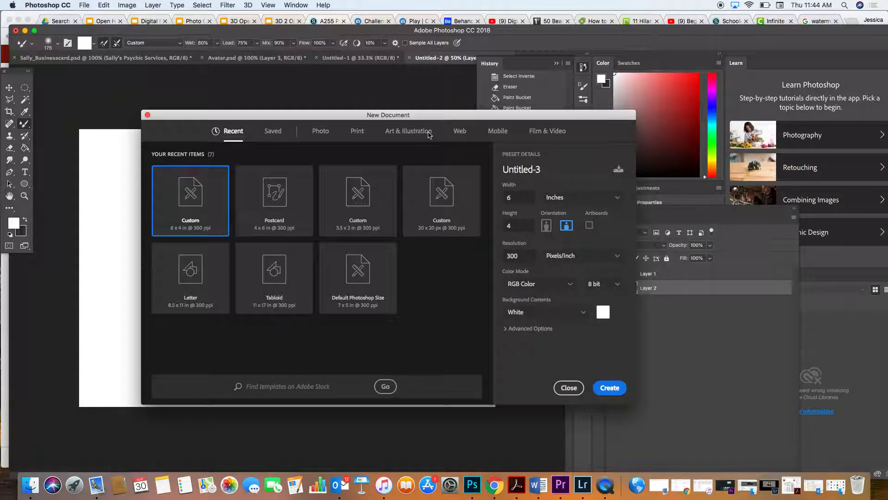
left_click(428, 133)
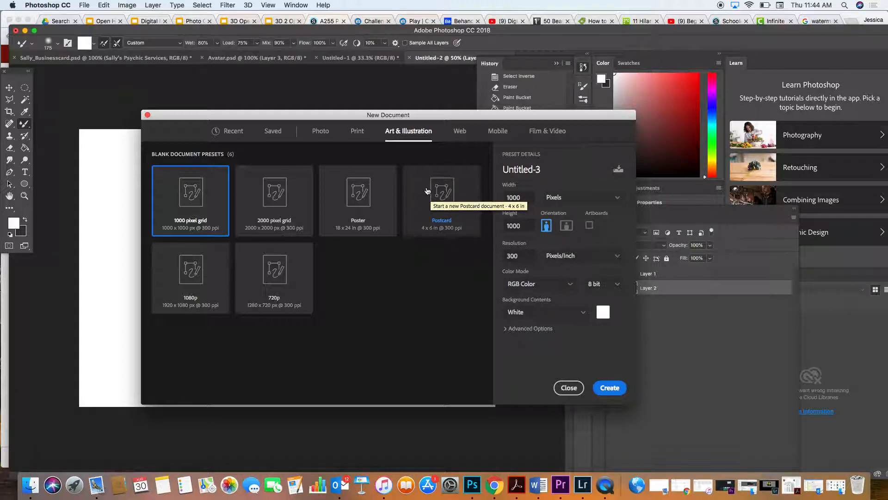
left_click(456, 177)
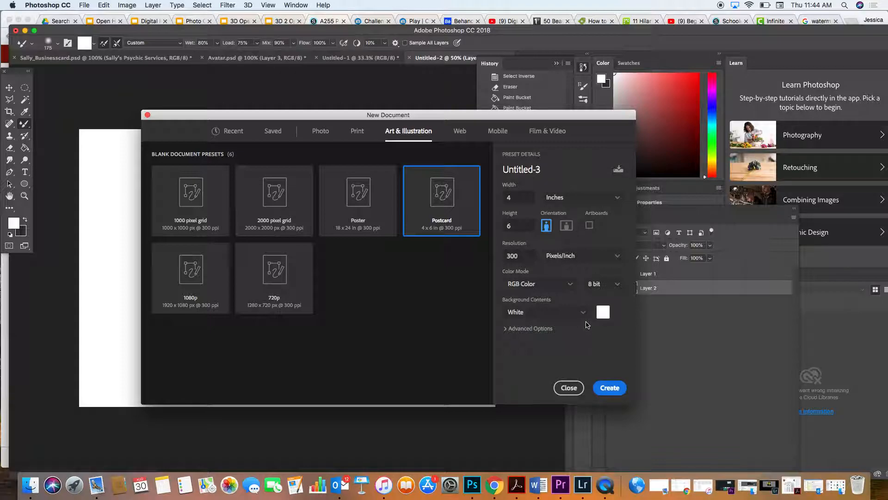
left_click(608, 387)
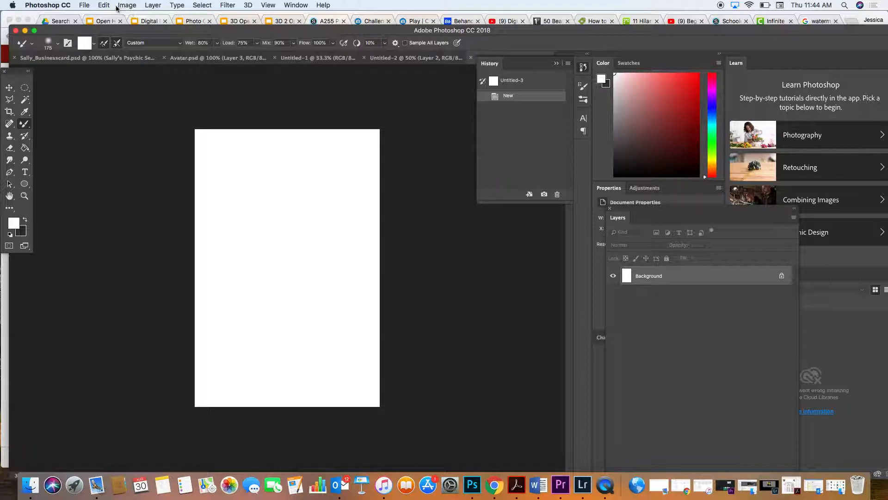
- Create another document from the Art & Illustration Postcard preset, in landscape orientation at 6 x 4 in
left_click(84, 6)
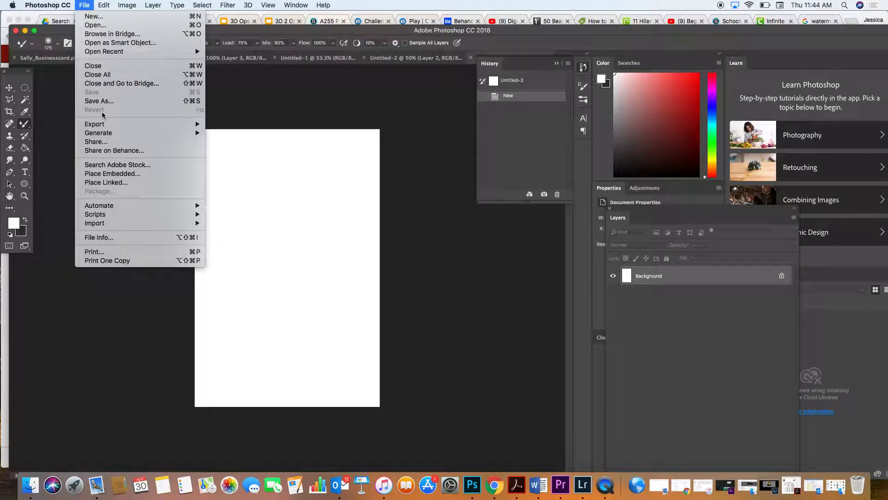
left_click(94, 16)
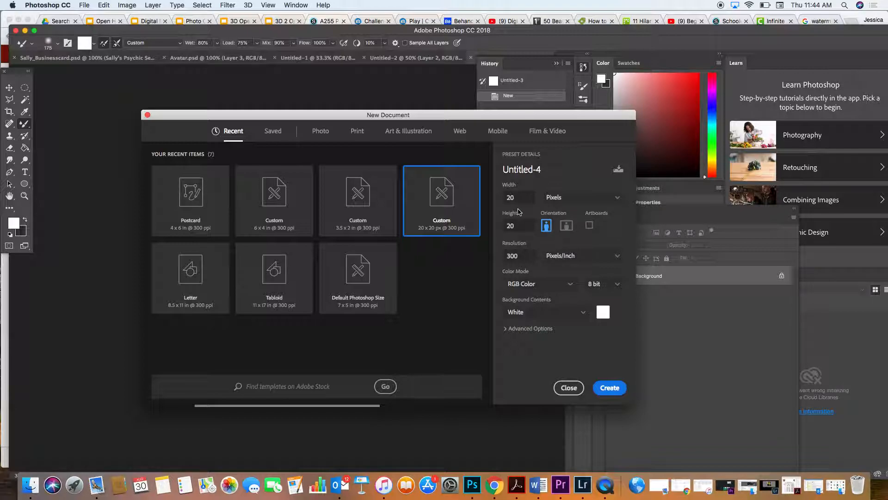
left_click(407, 131)
left_click(430, 190)
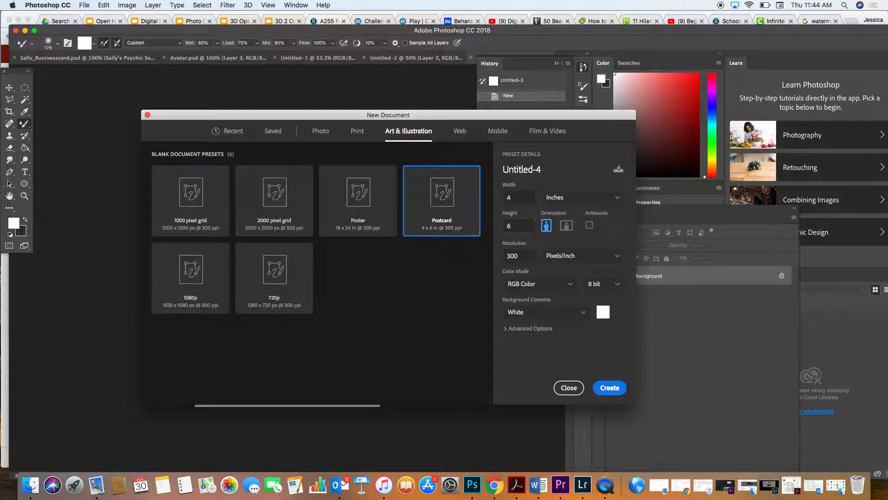
left_click(572, 226)
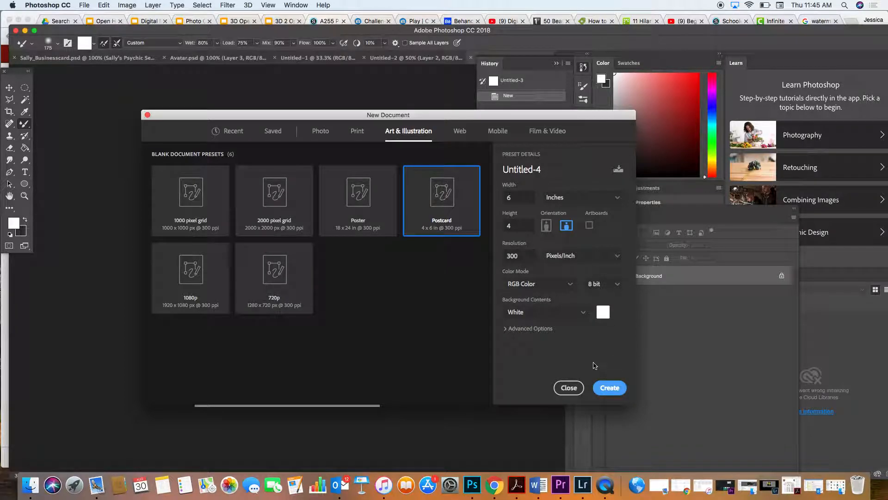
left_click(603, 387)
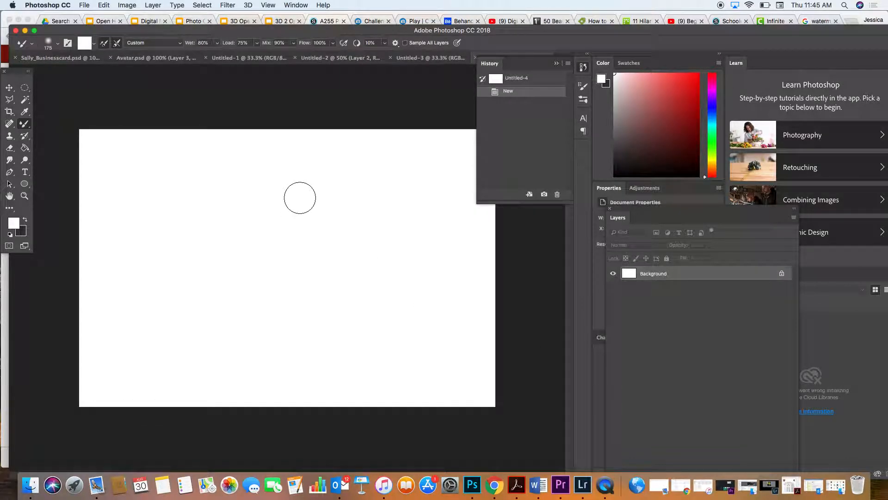
- Choose the Hard Round tip from General Brushes for the Mixer Brush
left_click(58, 45)
left_click(58, 45)
left_click(58, 45)
scroll(74, 169, "up", 5)
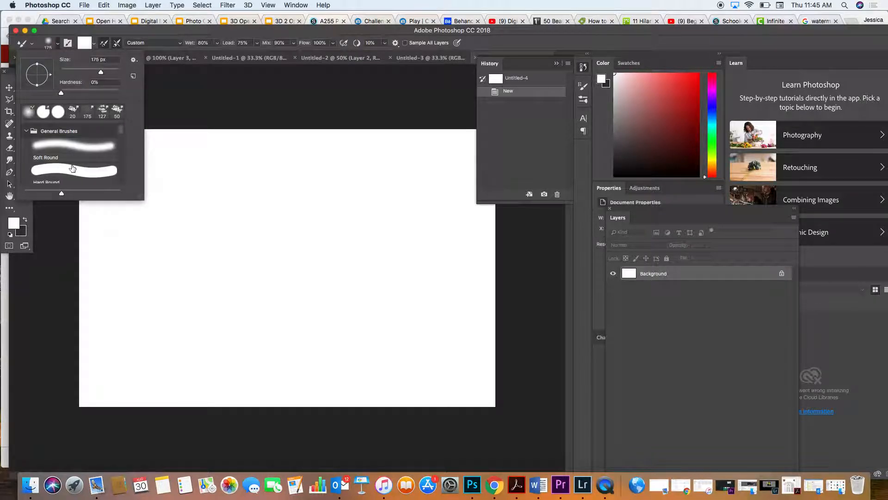
left_click(73, 168)
left_click(58, 45)
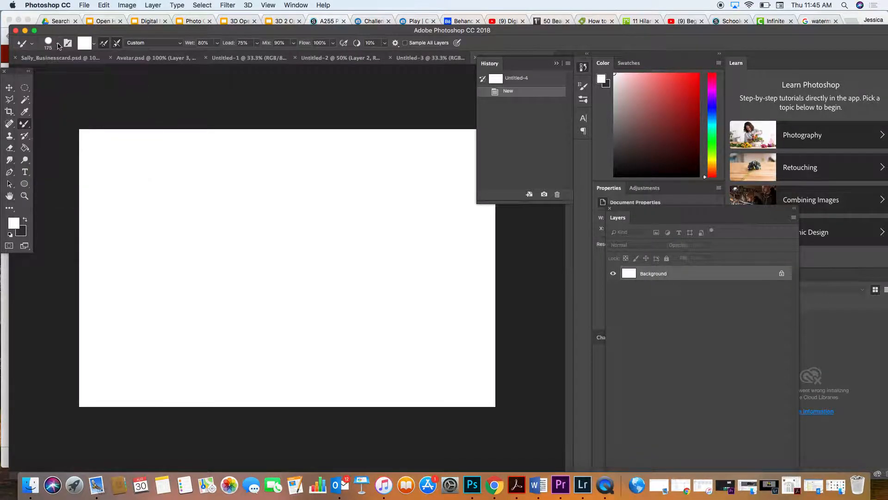
- Pick a golden orange foreground color and make a short test stroke with the Mixer Brush near the canvas centre
left_click_drag(652, 84, 699, 90)
left_click_drag(712, 169, 713, 166)
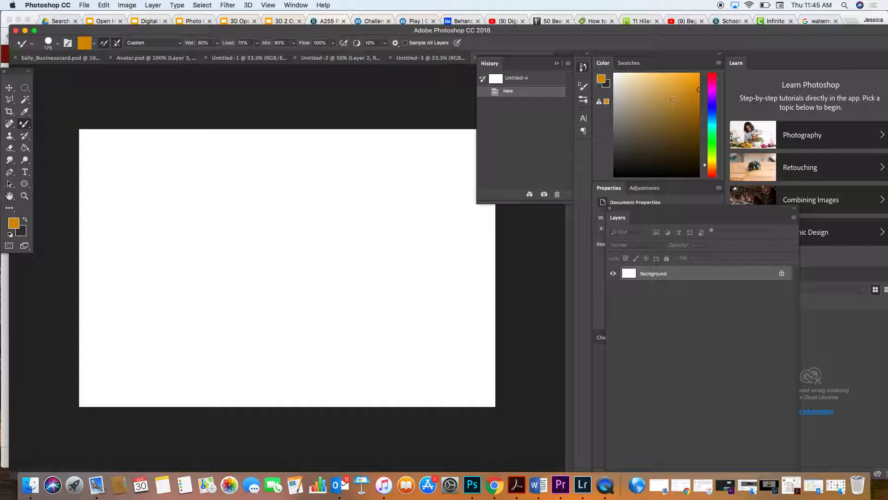
mouse_move(684, 96)
left_mouse_down()
mouse_move(685, 105)
mouse_move(685, 88)
left_mouse_up()
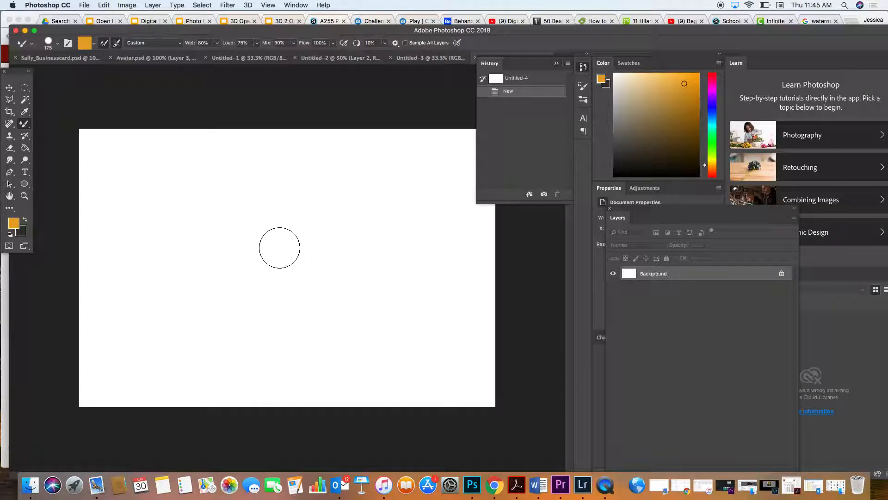
left_click_drag(271, 248, 286, 238)
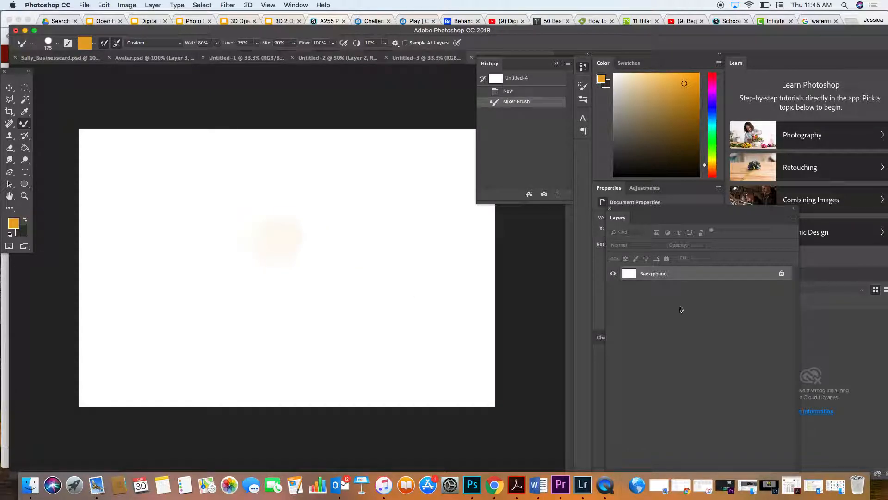
- Convert the locked Background into a regular layer named Layer 0
double_click(773, 275)
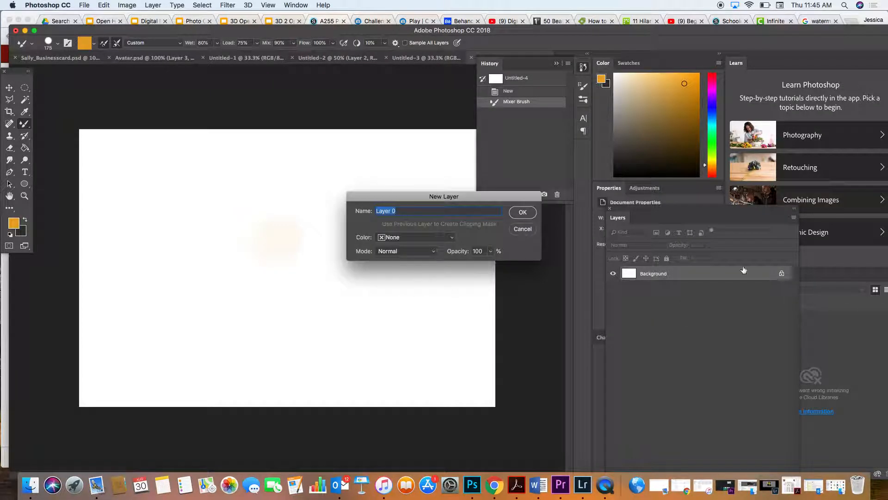
left_click(535, 214)
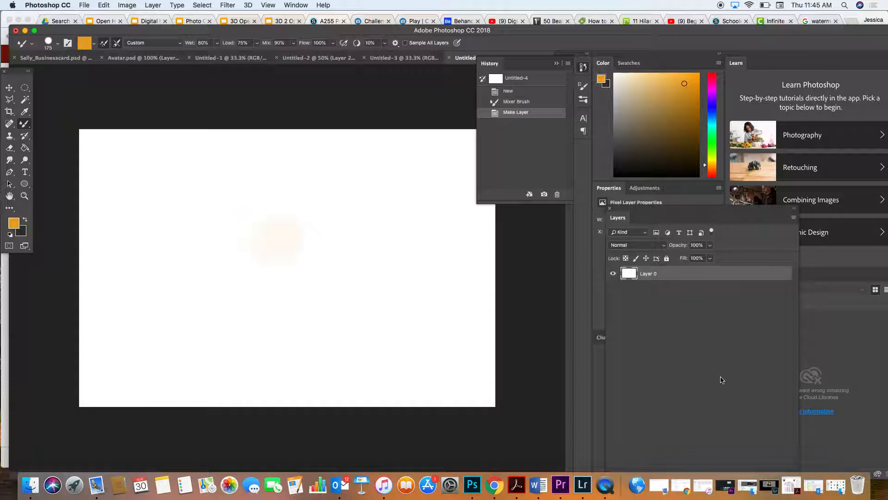
- Add a new layer above Layer 0 and paint a large solid orange ball in the middle of it
left_click_drag(688, 212, 643, 55)
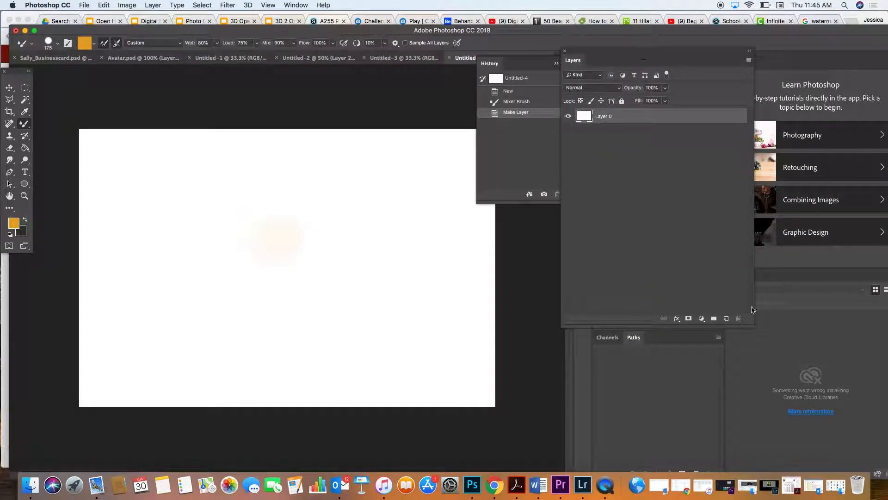
left_click(726, 318)
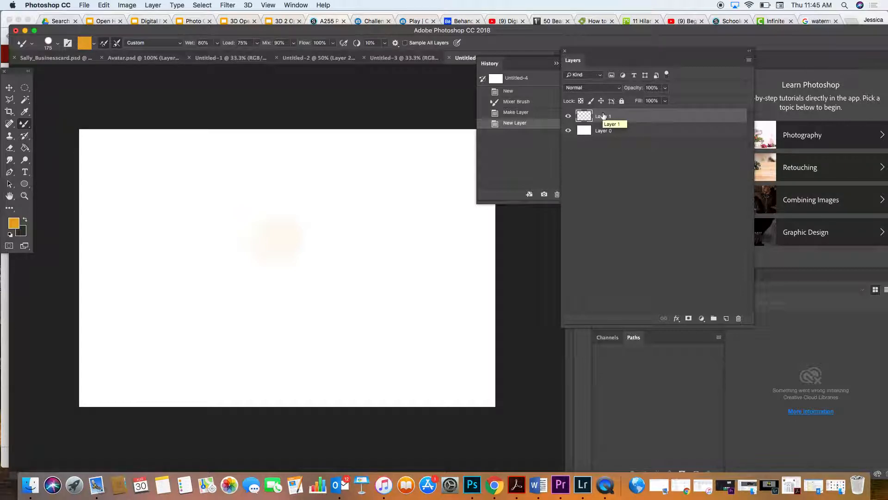
mouse_move(284, 263)
left_mouse_down()
mouse_move(287, 241)
mouse_move(305, 240)
mouse_move(309, 268)
mouse_move(291, 287)
mouse_move(270, 280)
mouse_move(252, 259)
mouse_move(268, 230)
mouse_move(304, 231)
mouse_move(315, 273)
mouse_move(336, 232)
mouse_move(311, 228)
mouse_move(316, 242)
mouse_move(309, 222)
mouse_move(290, 215)
mouse_move(265, 231)
mouse_move(252, 259)
mouse_move(252, 280)
mouse_move(283, 299)
mouse_move(314, 295)
mouse_move(326, 281)
mouse_move(332, 247)
mouse_move(306, 205)
mouse_move(296, 207)
mouse_move(328, 232)
mouse_move(341, 269)
mouse_move(331, 291)
mouse_move(302, 314)
mouse_move(257, 311)
mouse_move(232, 276)
mouse_move(237, 244)
mouse_move(264, 210)
mouse_move(291, 211)
left_mouse_up()
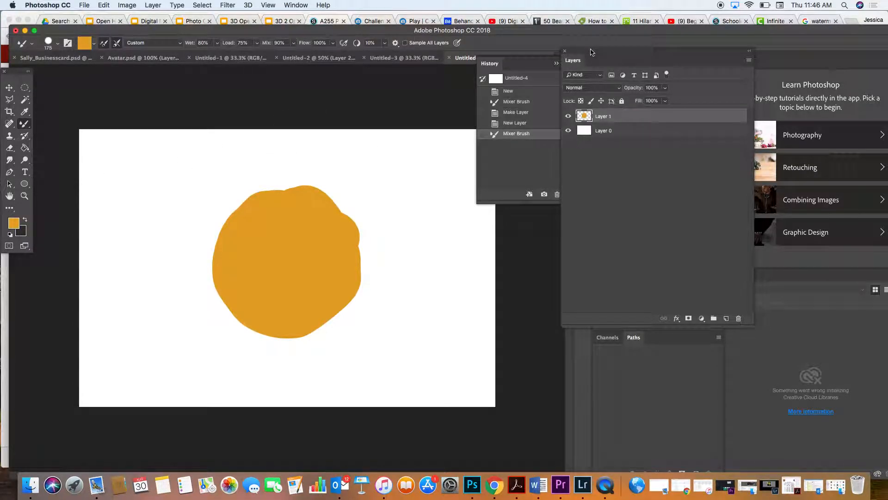
- Pick a dark brown, reduce the brush size and try shading the ball's lower edge with the Mixer Brush
left_click_drag(590, 51, 560, 201)
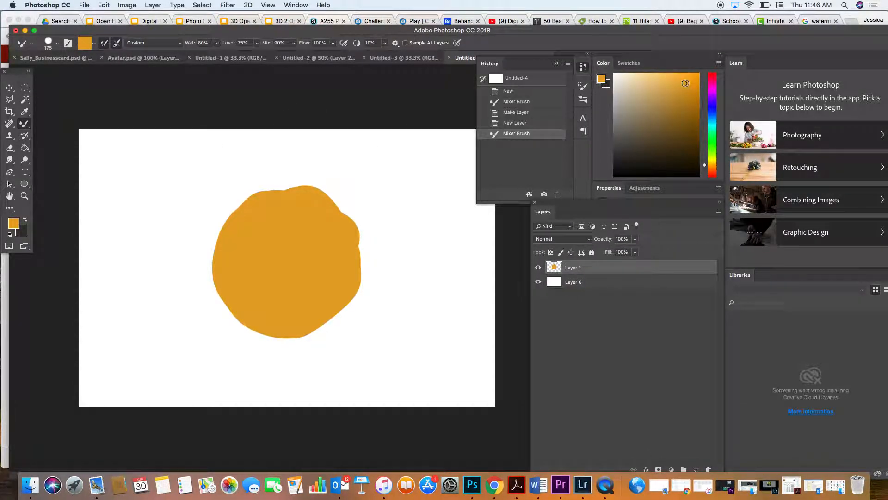
left_click(682, 156)
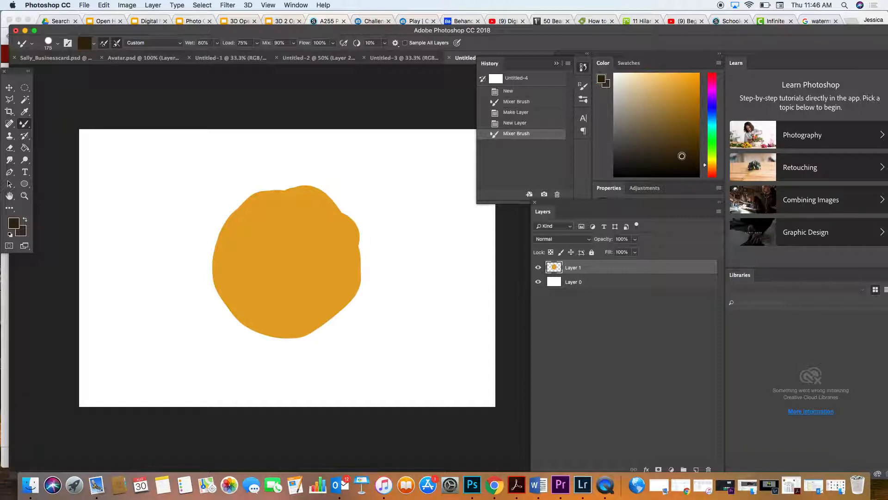
left_click_drag(681, 154, 680, 143)
key("bracketleft")
key("bracketleft")
key("bracketleft")
key("bracketleft")
mouse_move(273, 317)
left_mouse_down()
mouse_move(234, 304)
mouse_move(248, 312)
left_mouse_up()
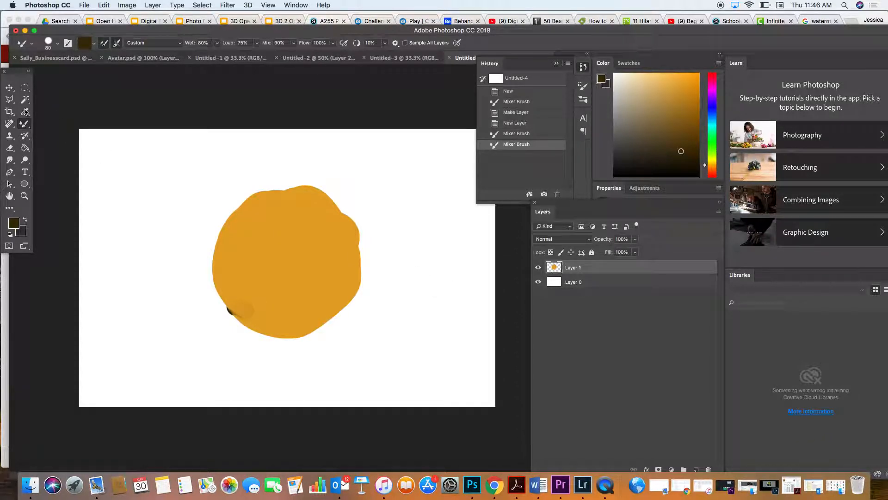
- Switch to the regular Brush tool and paint a dark brown shadow band along the ball's lower edge
left_click(27, 125)
left_click(60, 124)
mouse_move(243, 302)
left_mouse_down()
mouse_move(306, 327)
mouse_move(348, 293)
mouse_move(312, 316)
mouse_move(272, 324)
mouse_move(228, 312)
mouse_move(225, 300)
mouse_move(263, 330)
mouse_move(330, 323)
left_mouse_up()
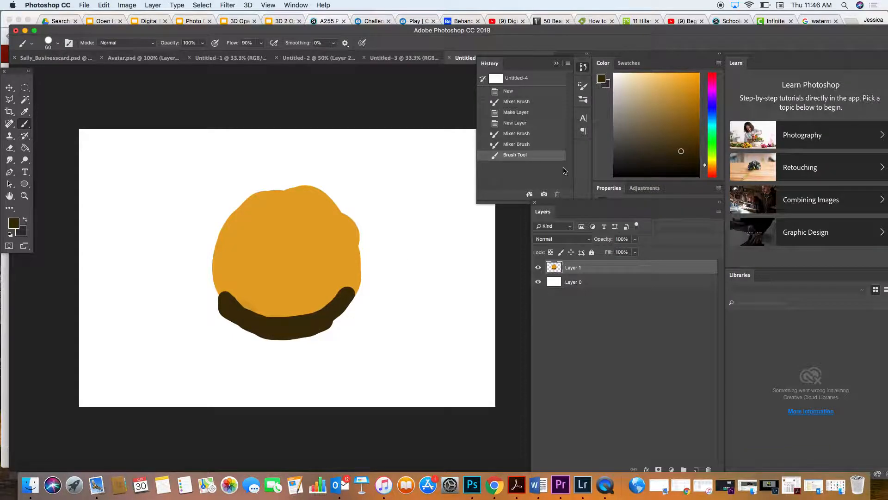
- Paint three progressively lighter brown bands above the dark shadow, following the ball's curve
left_click_drag(681, 151, 678, 137)
mouse_move(352, 276)
left_mouse_down()
mouse_move(303, 310)
mouse_move(260, 310)
mouse_move(224, 292)
mouse_move(319, 306)
mouse_move(353, 274)
mouse_move(324, 313)
left_mouse_up()
left_click(678, 130)
mouse_move(356, 272)
left_mouse_down()
mouse_move(293, 303)
mouse_move(219, 281)
mouse_move(258, 288)
left_mouse_up()
left_click(678, 111)
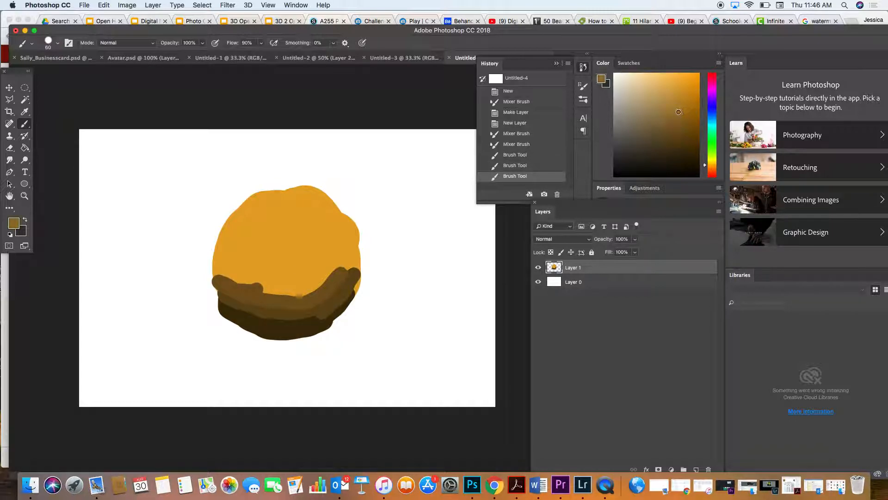
mouse_move(349, 279)
left_mouse_down()
mouse_move(334, 268)
mouse_move(290, 294)
mouse_move(246, 286)
mouse_move(224, 267)
mouse_move(291, 284)
mouse_move(346, 271)
left_mouse_up()
- Paint a light orange band across the ball's middle and a brighter orange one above it
left_click(678, 94)
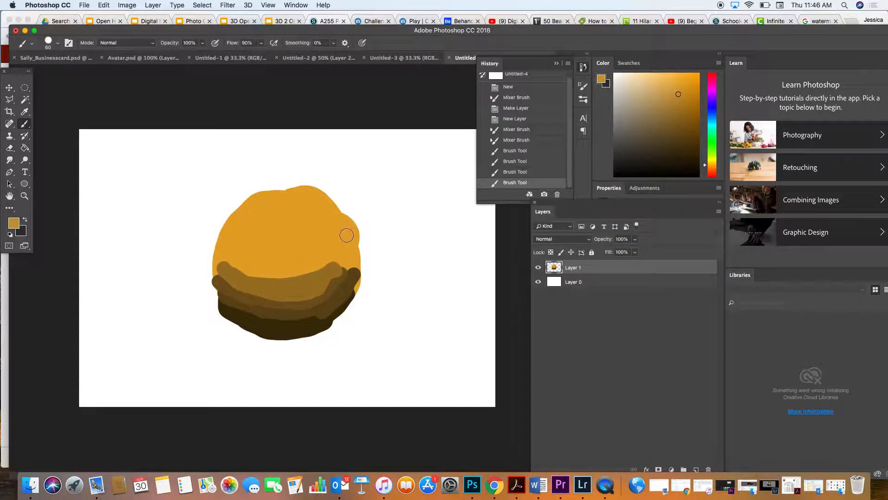
left_click(676, 85)
mouse_move(327, 246)
left_mouse_down()
mouse_move(266, 251)
mouse_move(225, 241)
mouse_move(321, 248)
mouse_move(348, 240)
mouse_move(258, 255)
mouse_move(236, 244)
mouse_move(283, 253)
left_mouse_up()
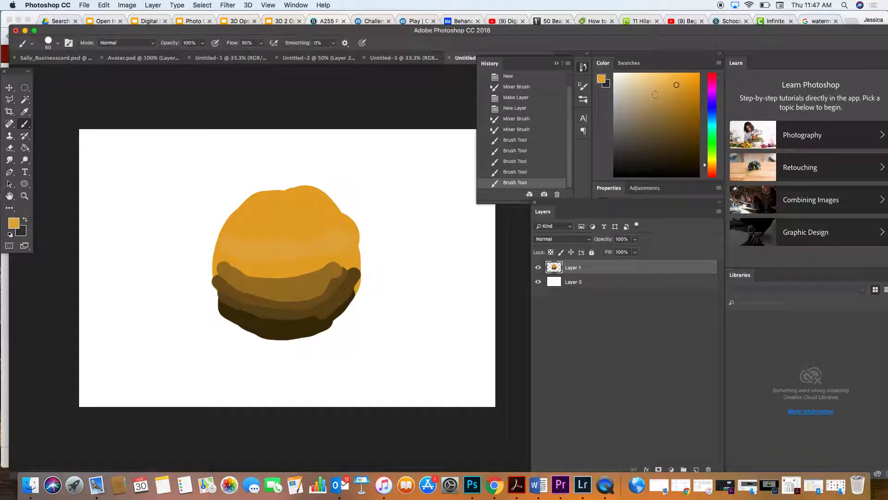
left_click(674, 78)
mouse_move(334, 225)
left_mouse_down()
mouse_move(297, 240)
mouse_move(248, 236)
mouse_move(233, 221)
mouse_move(302, 238)
mouse_move(341, 222)
left_mouse_up()
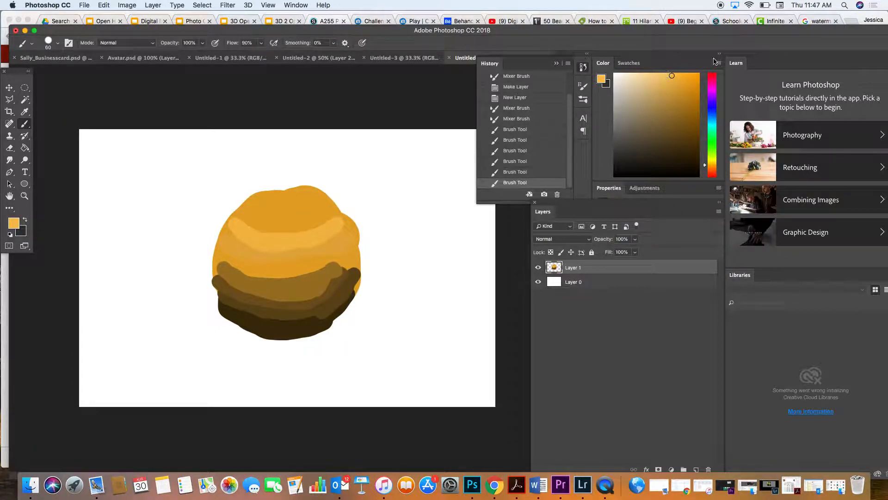
- Paint a pale orange band across the upper part of the ball and an even paler highlight at its top
left_click(692, 76)
left_click(663, 75)
mouse_move(246, 215)
left_mouse_down()
mouse_move(299, 226)
mouse_move(330, 212)
mouse_move(308, 220)
mouse_move(239, 203)
left_mouse_up()
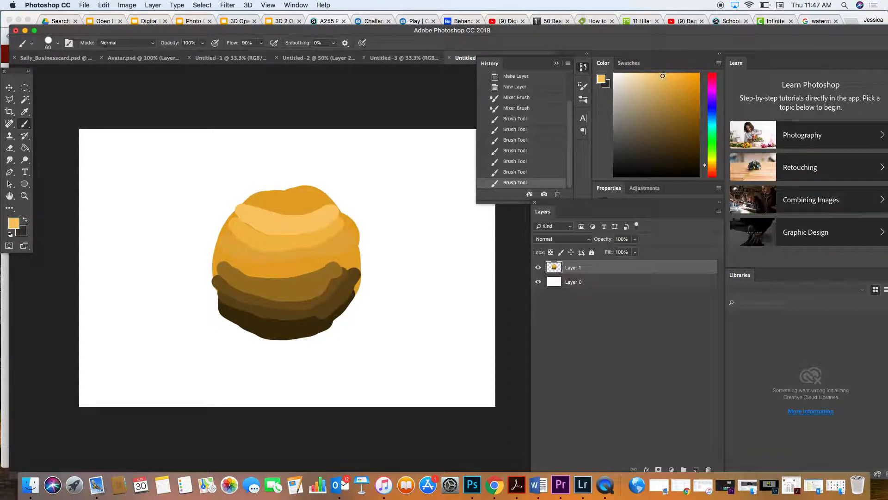
mouse_move(311, 204)
left_mouse_down()
mouse_move(265, 199)
mouse_move(303, 200)
mouse_move(299, 210)
left_mouse_up()
mouse_move(276, 198)
left_mouse_down()
mouse_move(297, 195)
mouse_move(264, 198)
mouse_move(295, 200)
left_mouse_up()
left_click(287, 210)
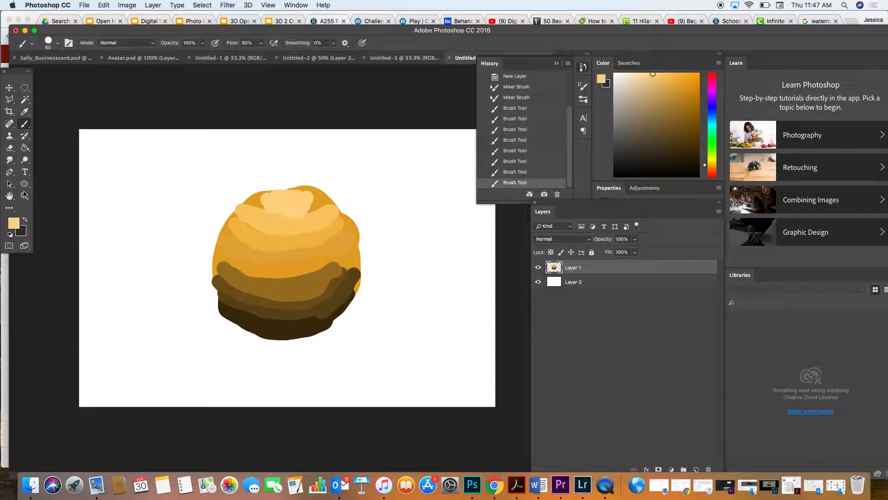
- Blend the brown bands in the ball's lower half with the Mixer Brush, using color sampled from the ball
right_click(24, 125)
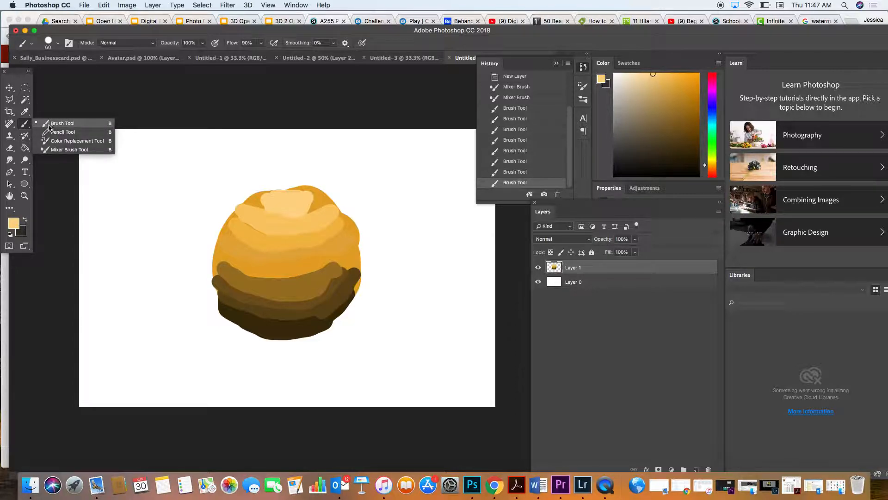
left_click(55, 149)
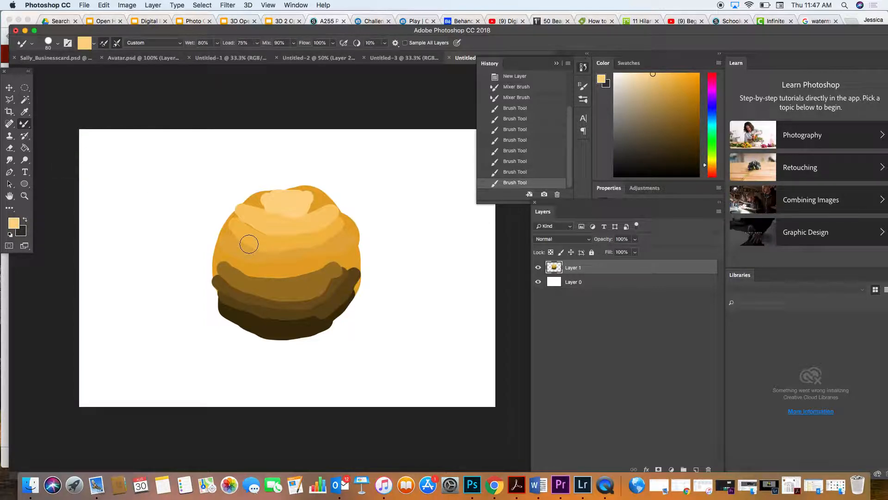
left_click(304, 322, "alt")
mouse_move(303, 317)
left_mouse_down()
mouse_move(257, 322)
mouse_move(225, 301)
mouse_move(298, 323)
mouse_move(293, 330)
mouse_move(261, 324)
mouse_move(311, 326)
mouse_move(330, 312)
mouse_move(289, 325)
mouse_move(237, 309)
mouse_move(253, 325)
mouse_move(288, 327)
mouse_move(330, 311)
mouse_move(274, 319)
mouse_move(235, 309)
mouse_move(320, 307)
mouse_move(255, 307)
mouse_move(233, 297)
mouse_move(265, 312)
mouse_move(323, 312)
mouse_move(349, 290)
mouse_move(301, 313)
mouse_move(242, 309)
left_mouse_up()
mouse_move(329, 288)
left_mouse_down()
mouse_move(277, 298)
mouse_move(238, 293)
mouse_move(223, 280)
mouse_move(264, 293)
mouse_move(313, 293)
mouse_move(345, 277)
mouse_move(238, 277)
mouse_move(220, 263)
mouse_move(310, 276)
mouse_move(343, 267)
mouse_move(283, 280)
mouse_move(215, 270)
mouse_move(278, 280)
left_mouse_up()
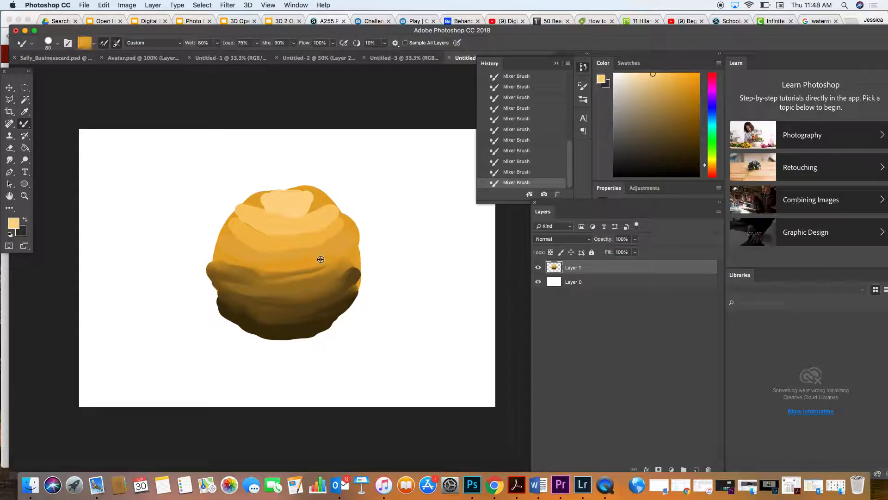
mouse_move(328, 262)
left_mouse_down()
mouse_move(223, 262)
mouse_move(278, 275)
mouse_move(344, 265)
mouse_move(232, 264)
mouse_move(329, 265)
left_mouse_up()
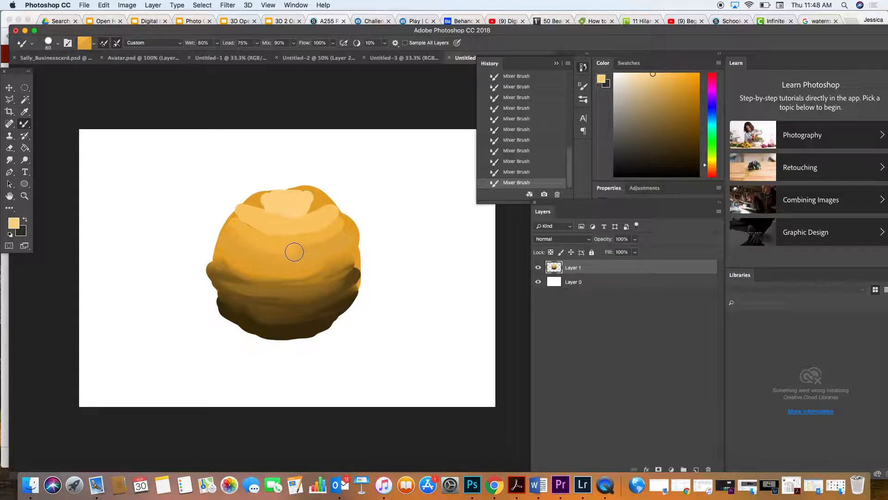
- Sample the light orange near the ball's top, blend the upper orange bands and set the Mixer Brush's Mix to 54%
left_click(325, 216, "alt")
mouse_move(273, 233)
left_mouse_down()
mouse_move(241, 218)
mouse_move(319, 223)
left_mouse_up()
left_click(293, 43)
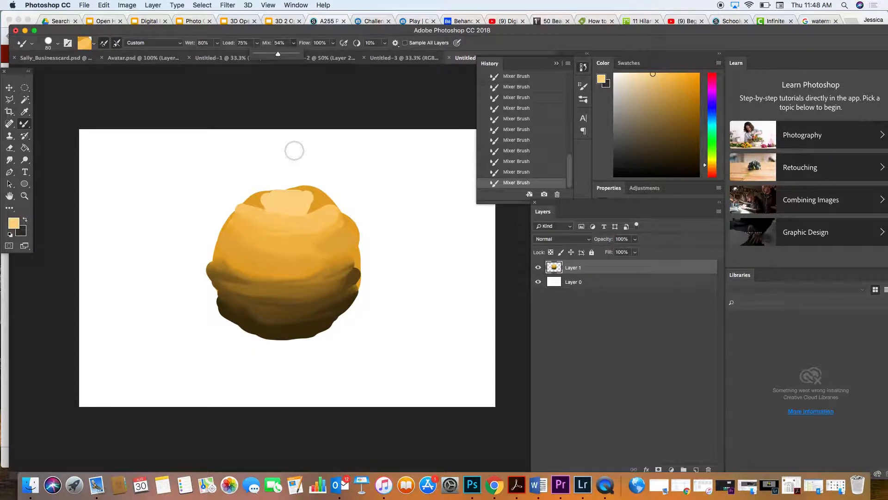
- Blend the pale highlight into the ball's upper orange bands and smooth the orange band across its middle with the Mixer Brush
left_click(309, 206)
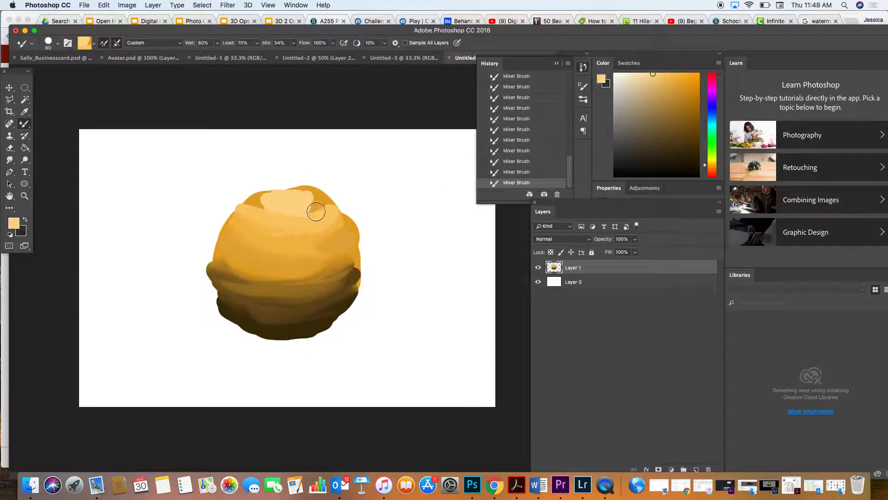
mouse_move(318, 211)
left_mouse_down()
mouse_move(287, 216)
mouse_move(258, 206)
mouse_move(320, 208)
left_mouse_up()
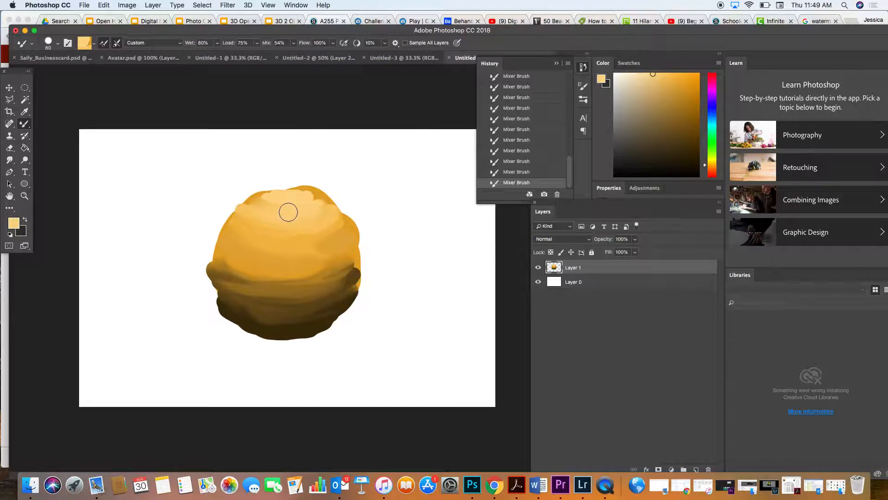
mouse_move(313, 203)
left_mouse_down()
mouse_move(289, 194)
mouse_move(255, 206)
mouse_move(299, 196)
mouse_move(320, 205)
mouse_move(311, 193)
mouse_move(285, 194)
mouse_move(251, 211)
mouse_move(327, 221)
mouse_move(293, 228)
mouse_move(252, 217)
mouse_move(332, 219)
mouse_move(331, 237)
mouse_move(254, 226)
mouse_move(329, 218)
mouse_move(282, 231)
mouse_move(248, 225)
mouse_move(324, 231)
mouse_move(275, 245)
mouse_move(335, 238)
mouse_move(260, 236)
mouse_move(339, 236)
mouse_move(308, 248)
mouse_move(263, 247)
mouse_move(328, 241)
left_mouse_up()
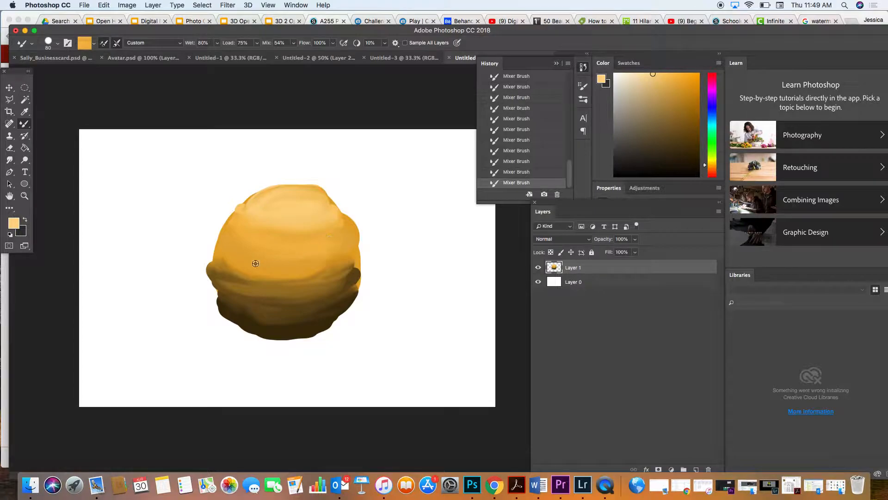
mouse_move(226, 257)
left_mouse_down()
mouse_move(272, 275)
mouse_move(310, 276)
mouse_move(343, 259)
left_mouse_up()
mouse_move(287, 266)
left_mouse_down()
mouse_move(347, 258)
mouse_move(272, 271)
mouse_move(230, 252)
mouse_move(304, 267)
left_mouse_up()
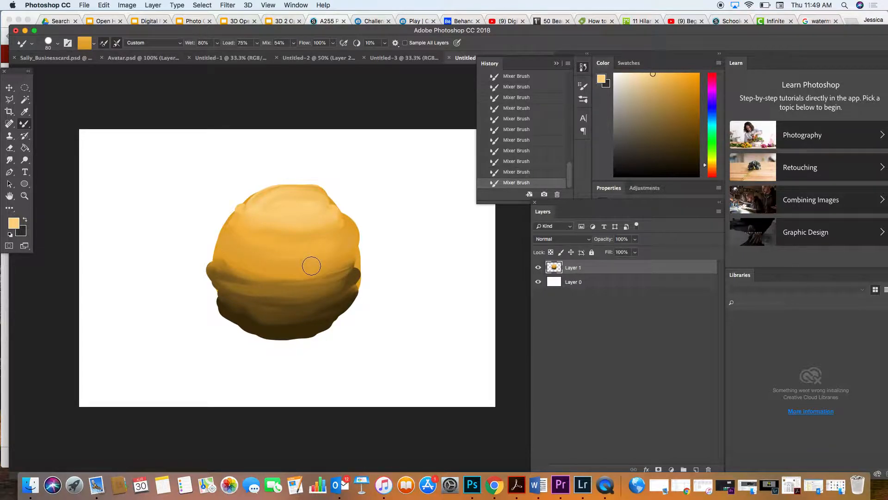
- Draw an elliptical marquee selection inside the painted ball and shift the selection slightly upward over the orange bands
left_click(24, 87)
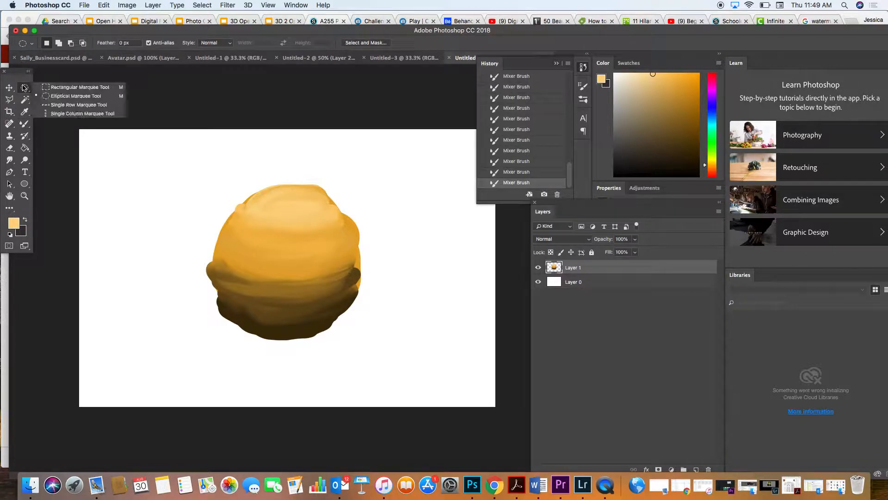
left_click(45, 93)
left_click(25, 87)
left_click(36, 84)
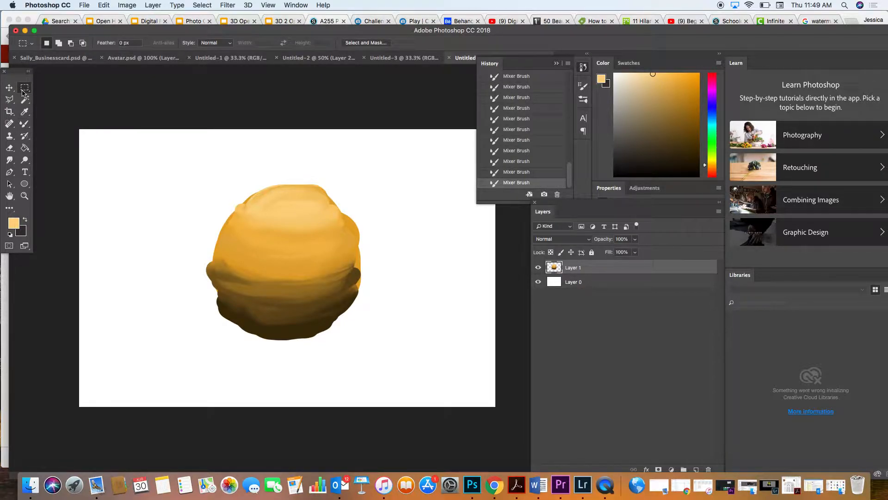
left_click(22, 92)
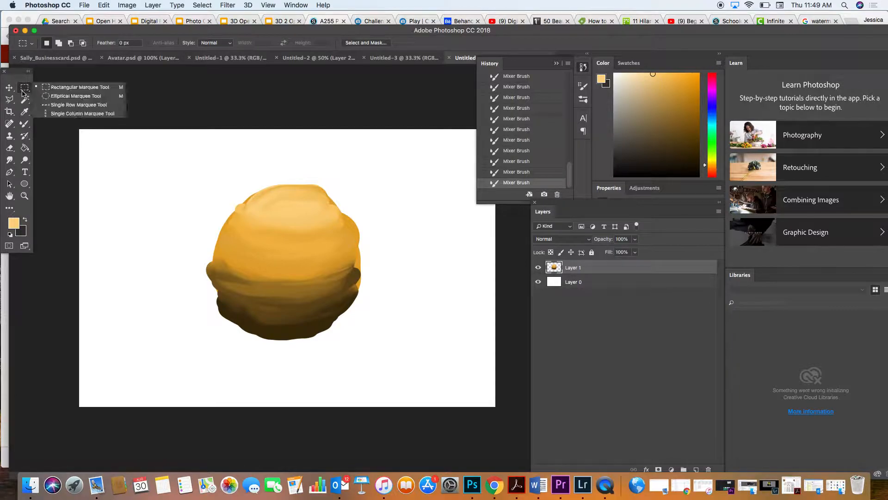
left_click(52, 98)
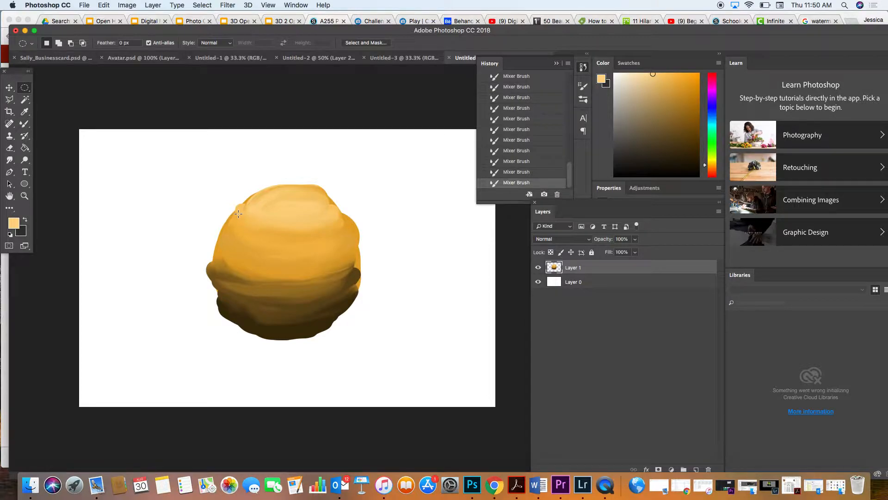
mouse_move(237, 211)
left_mouse_down()
mouse_move(279, 270)
mouse_move(234, 215)
left_mouse_up()
left_click_drag(237, 211, 263, 237)
key("ctrl+z")
left_click_drag(237, 212, 334, 325)
left_click_drag(294, 262, 295, 243)
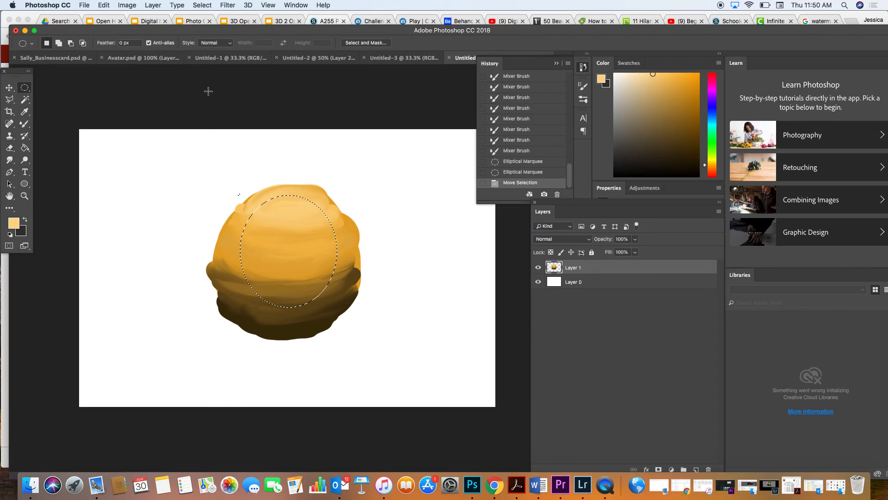